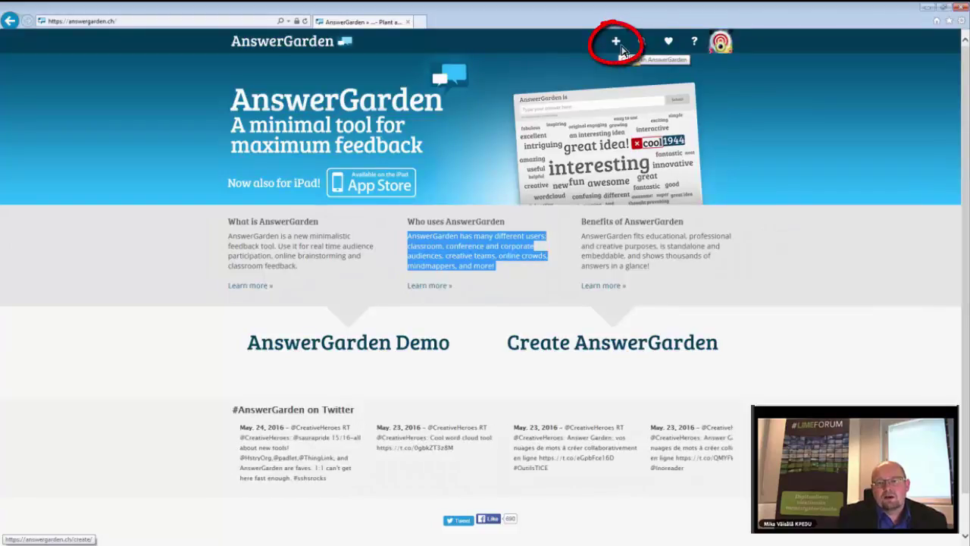
- Create a new garden with the topic 'Miten voisit hyödyntää palvelua omassa työssäsi?'
click(621, 47)
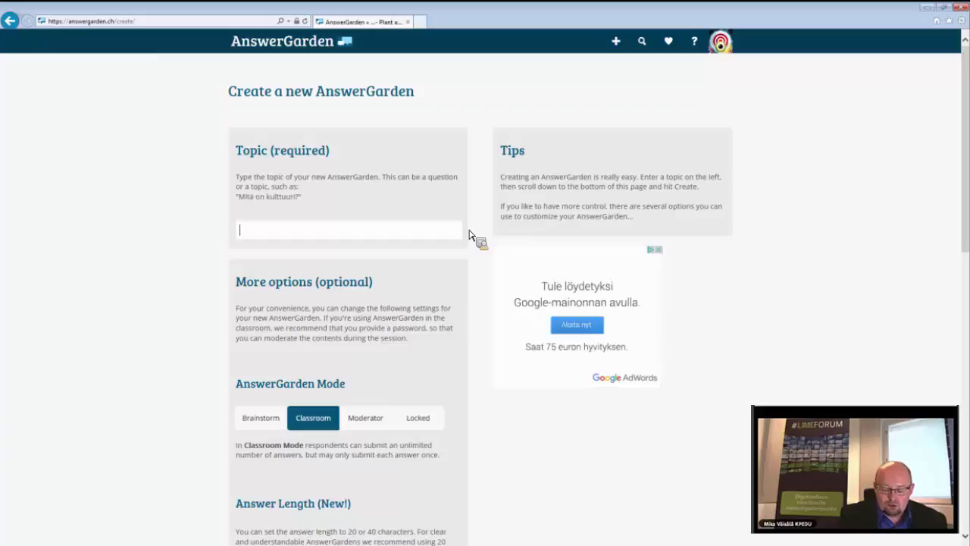
text(Miten voi)
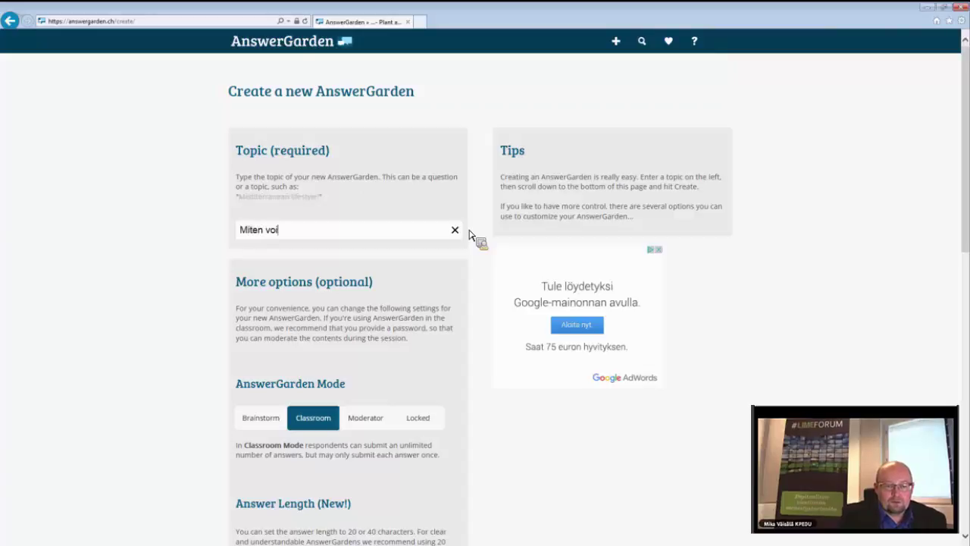
text(sit hyödyntää palvelua omassa työssäsi=)
key(BackSpace)
text(?)
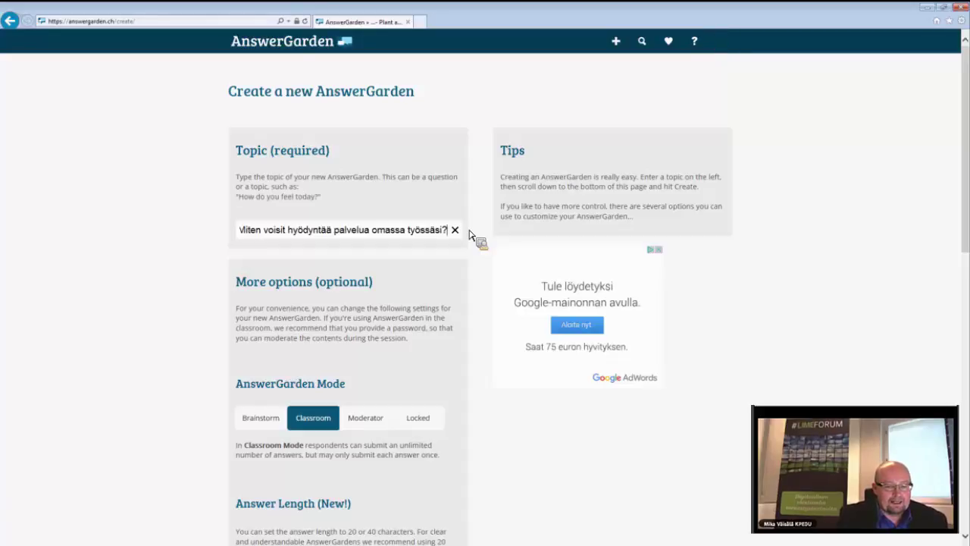
scroll(427, 292, down, 2)
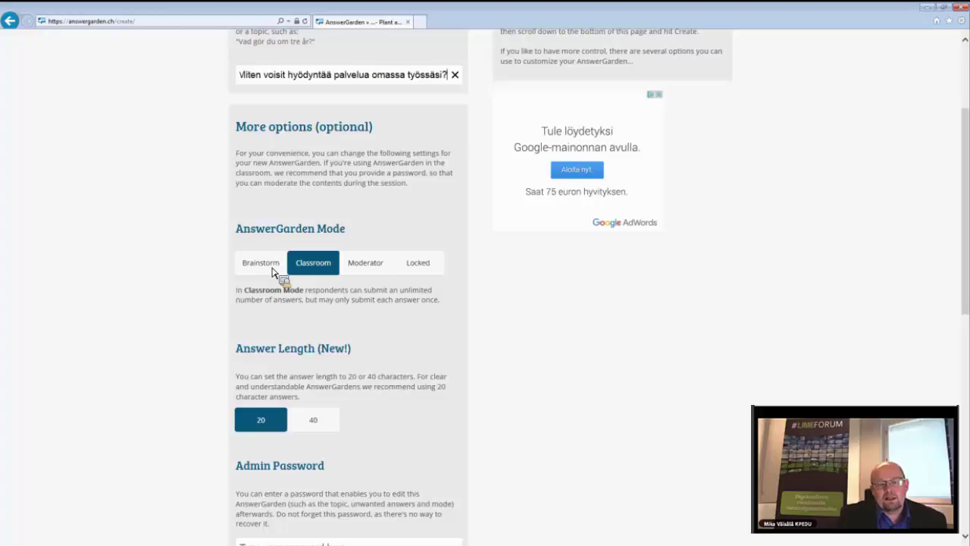
- Select Brainstorm mode after briefly checking Locked mode's description
click(261, 262)
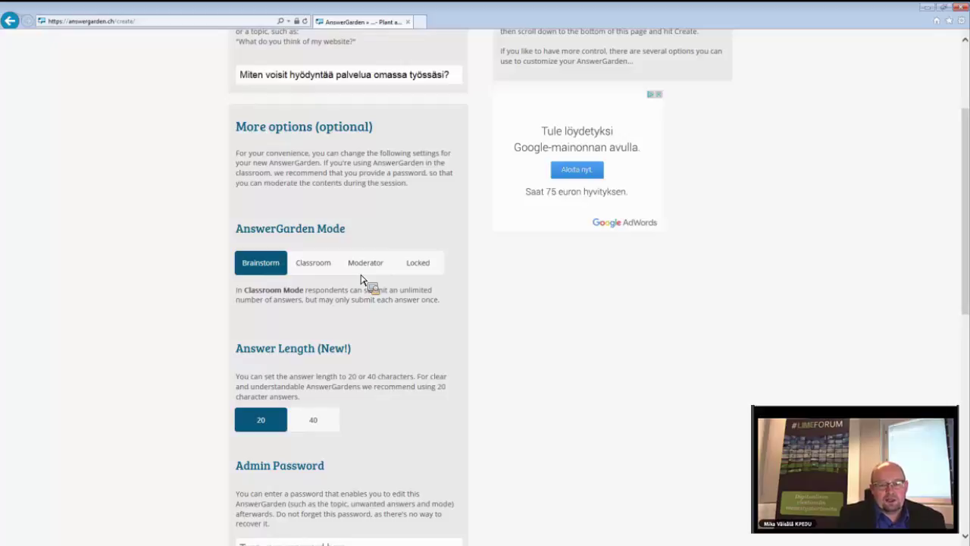
click(420, 267)
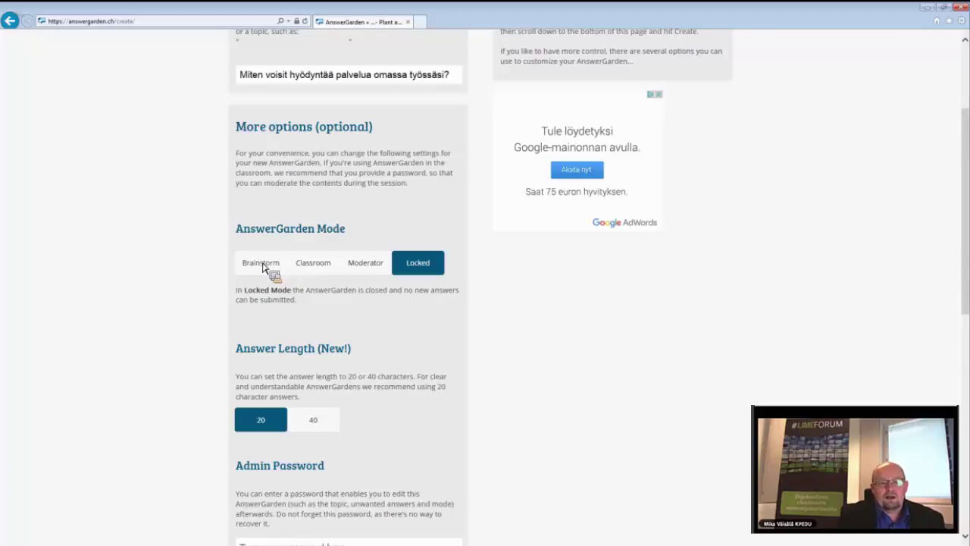
click(264, 268)
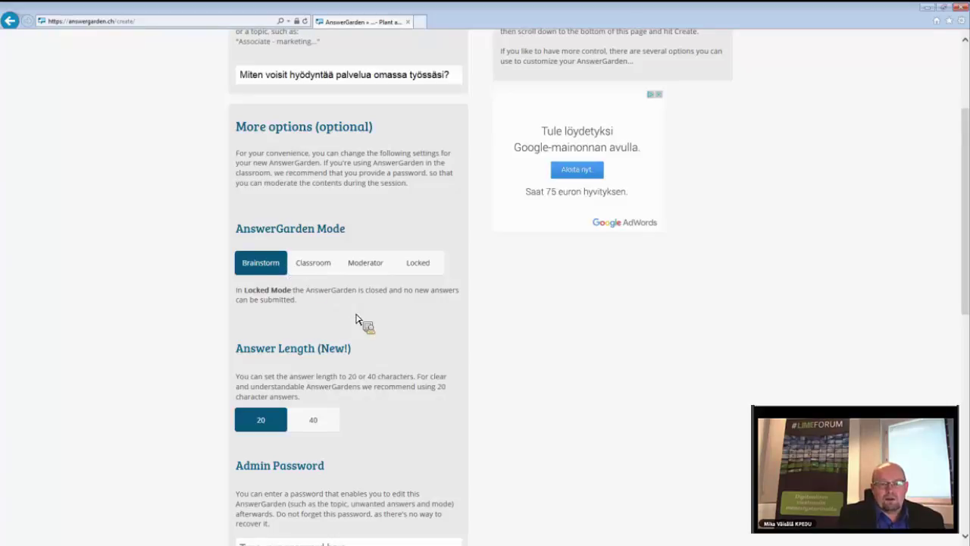
scroll(356, 319, down, 1)
- Allow answers up to 40 characters and set an admin password
scroll(360, 318, down, 1)
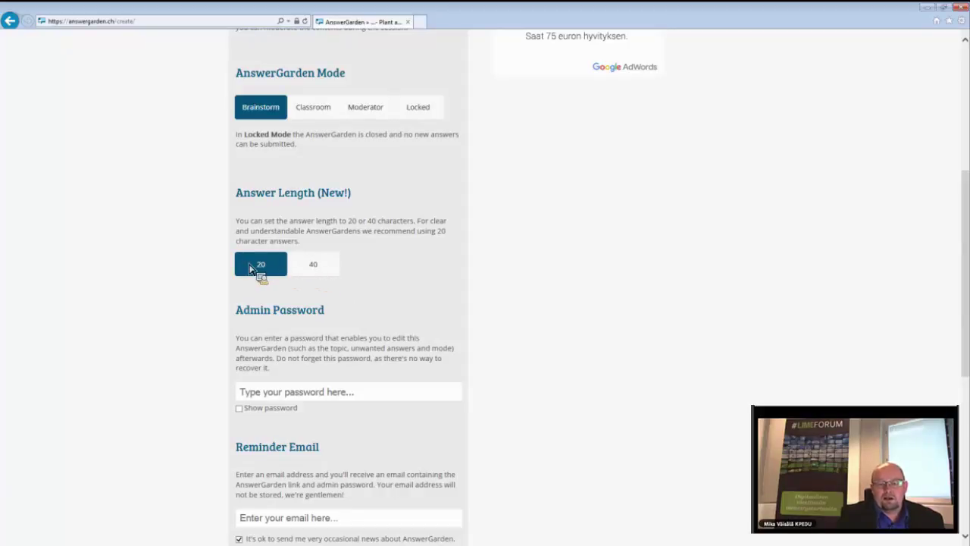
click(304, 270)
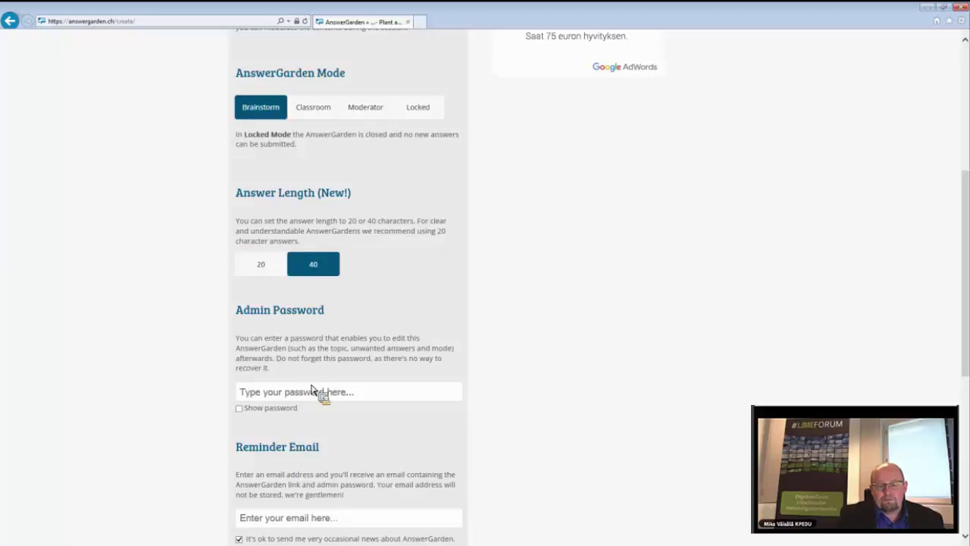
click(261, 394)
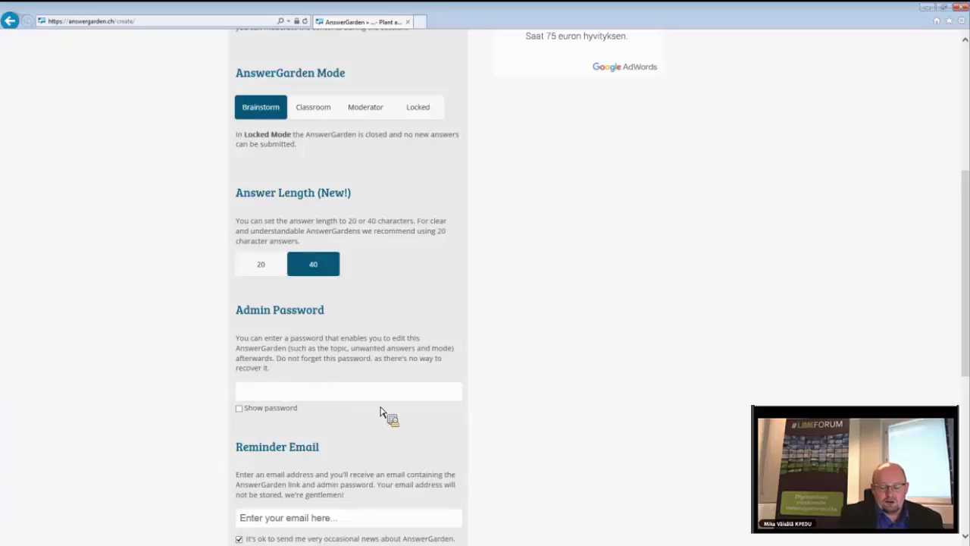
text(•)
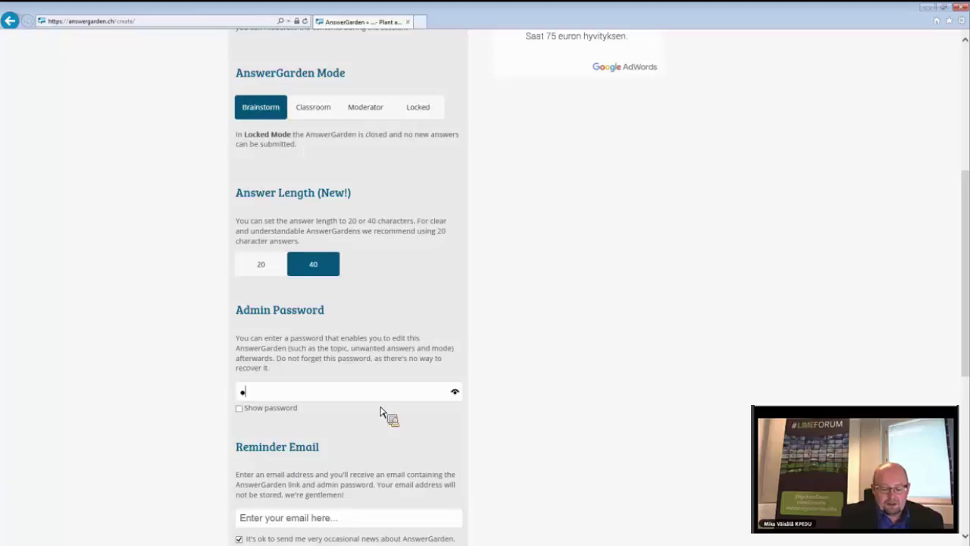
text(•••)
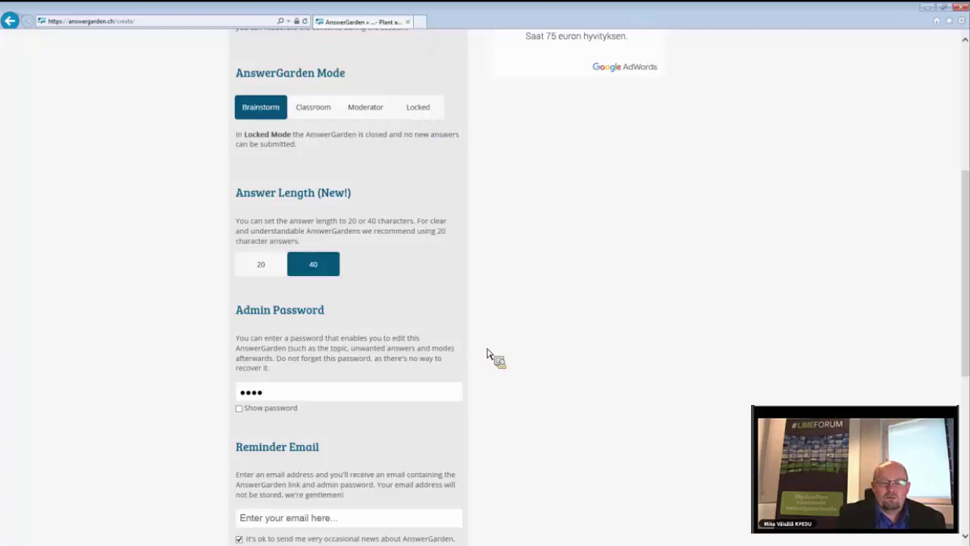
- Enter the reminder e-mail address and opt out of AnswerGarden news e-mails
scroll(489, 355, down, 3)
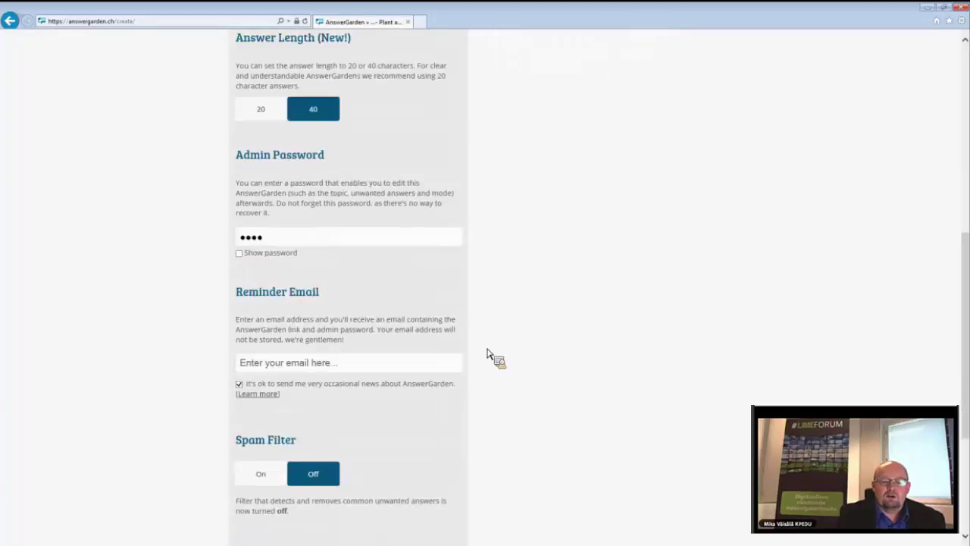
click(414, 368)
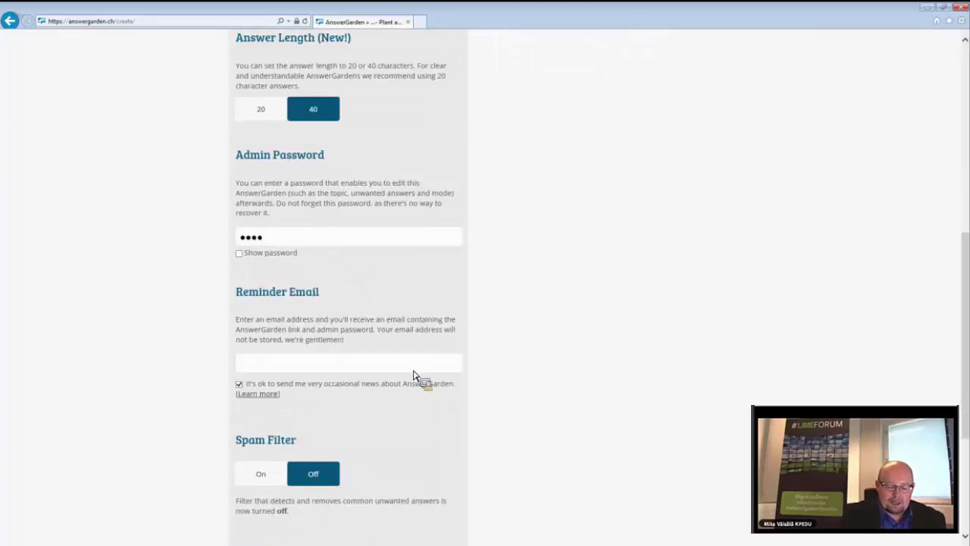
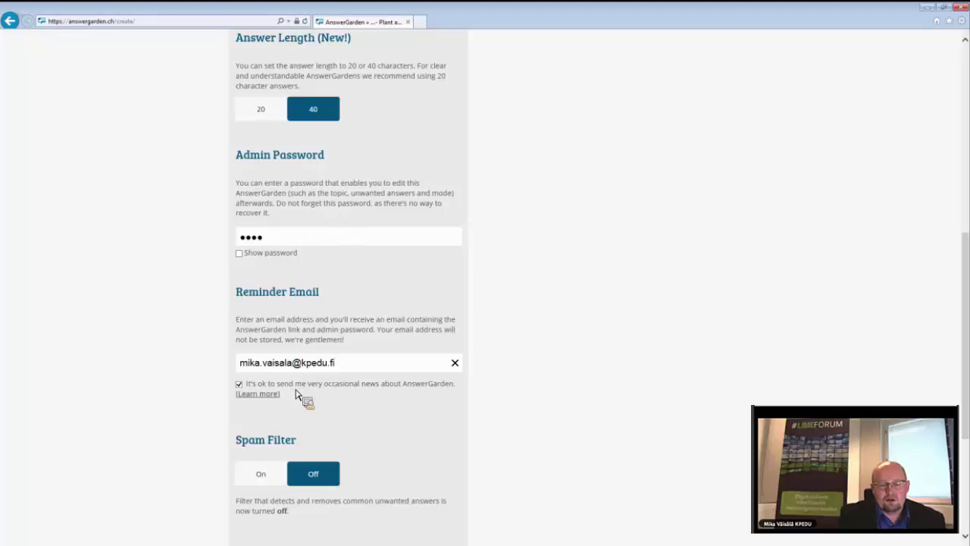
click(239, 385)
scroll(341, 425, down, 3)
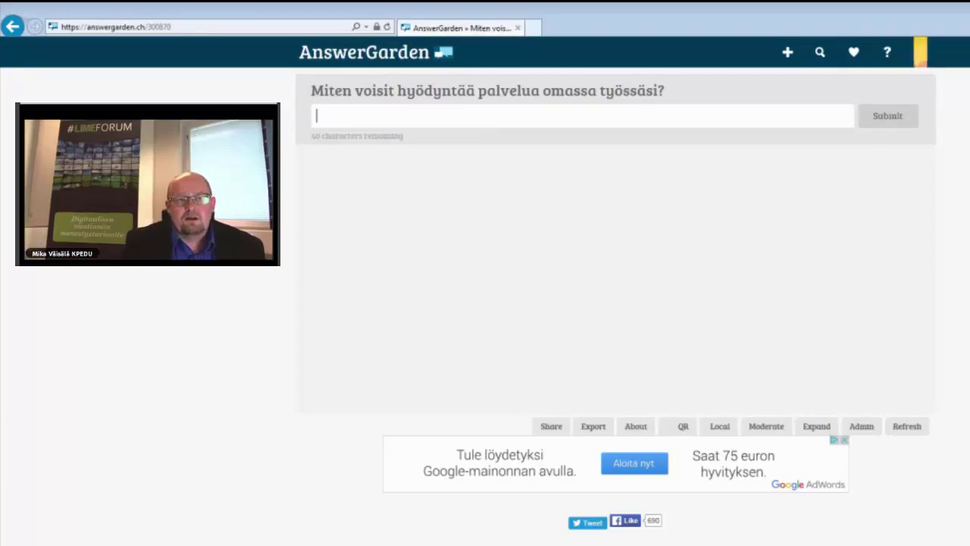
- Submit the answer 'Ideointiin' to the garden
click(174, 28)
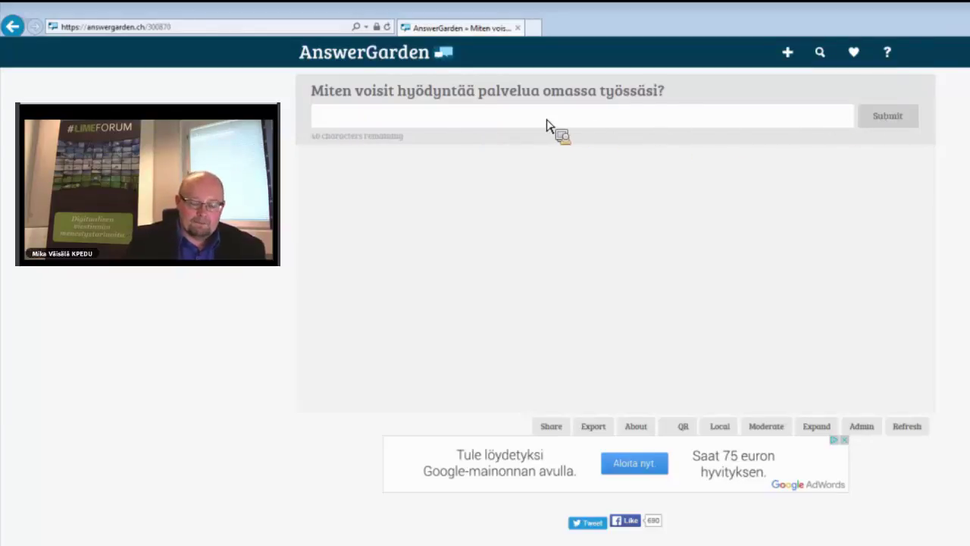
text(Ideointiin)
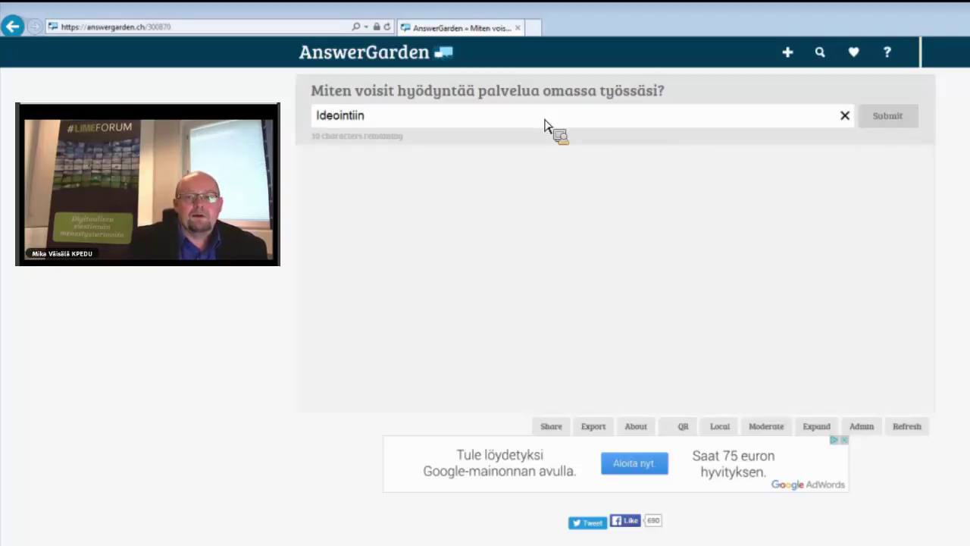
click(898, 125)
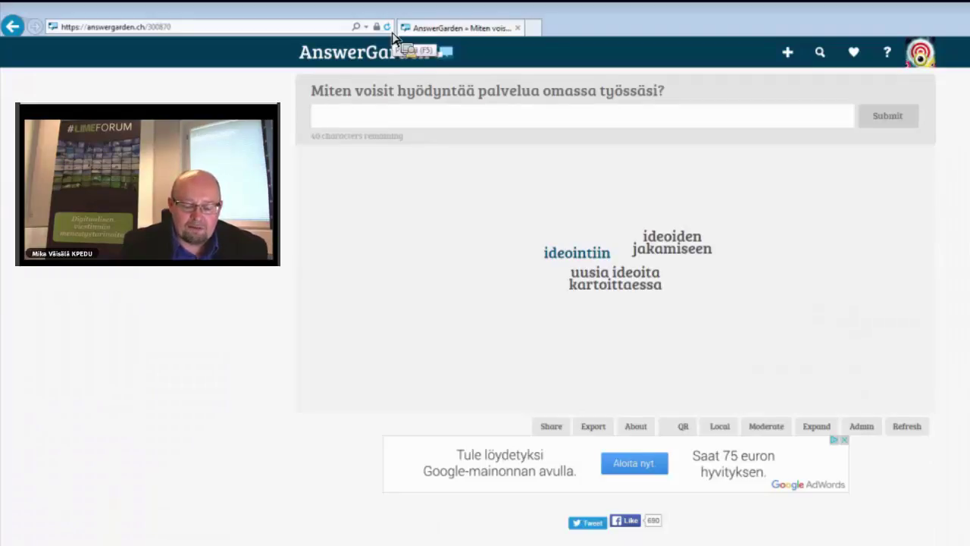
- Reload the garden page, cancelling the resend prompt, to show all six answers
click(392, 34)
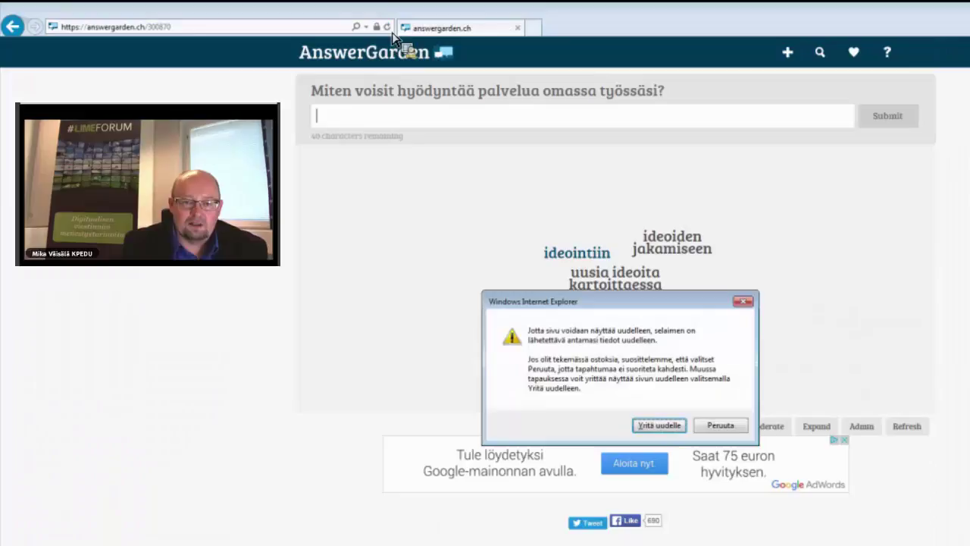
click(734, 428)
click(299, 30)
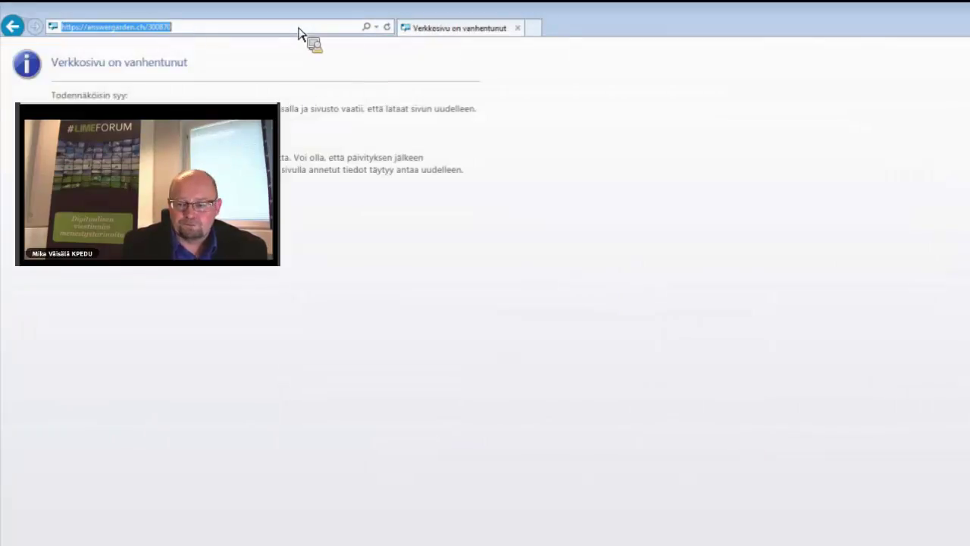
key(Return)
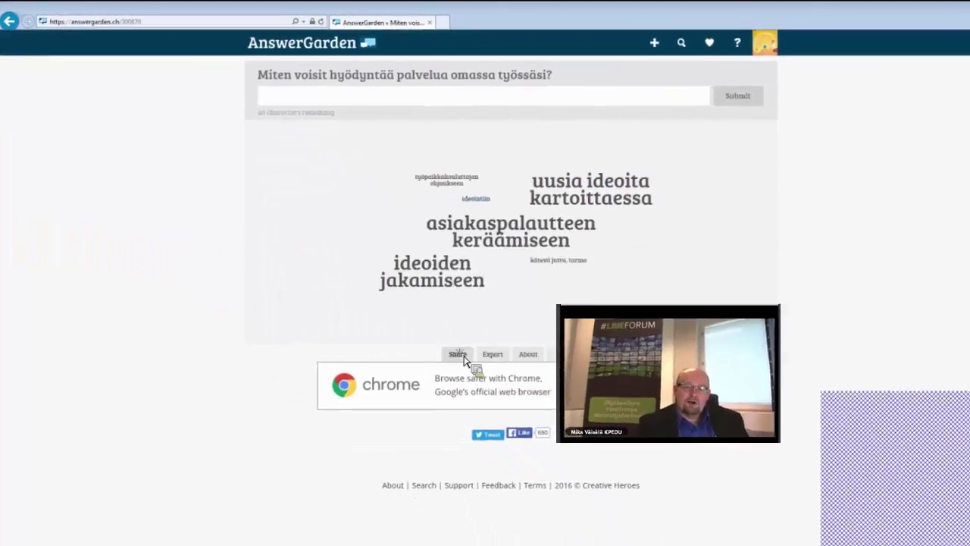
- Browse the Share and Export panels, then display the garden's QR code
click(458, 355)
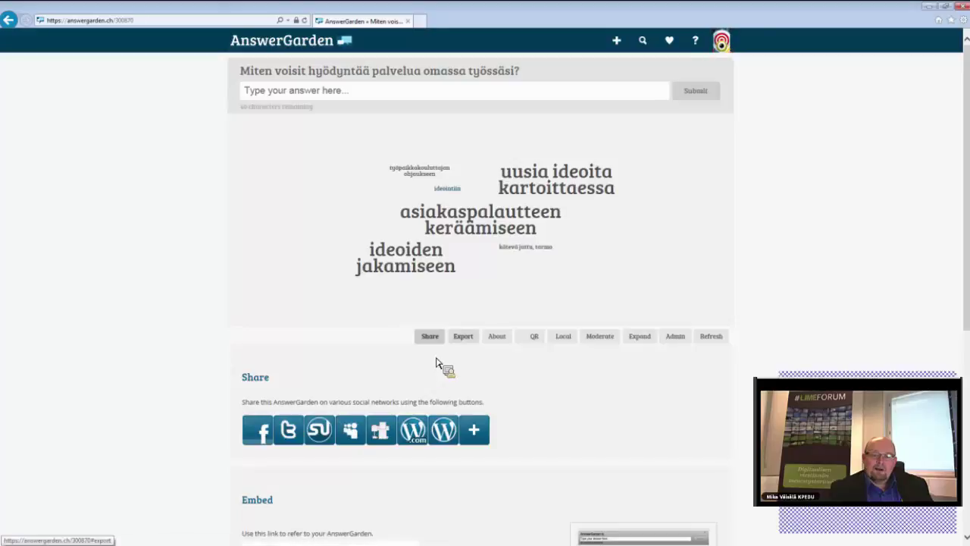
click(463, 341)
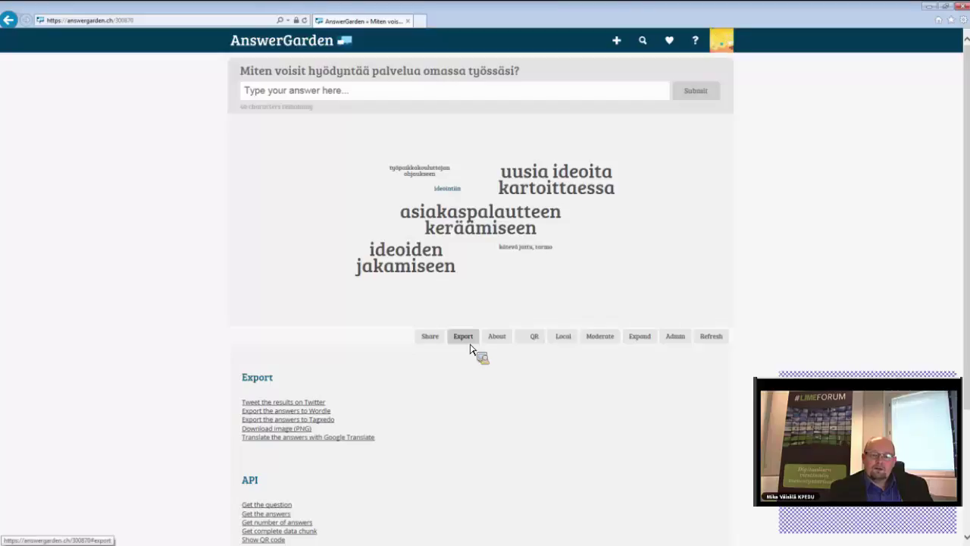
click(492, 340)
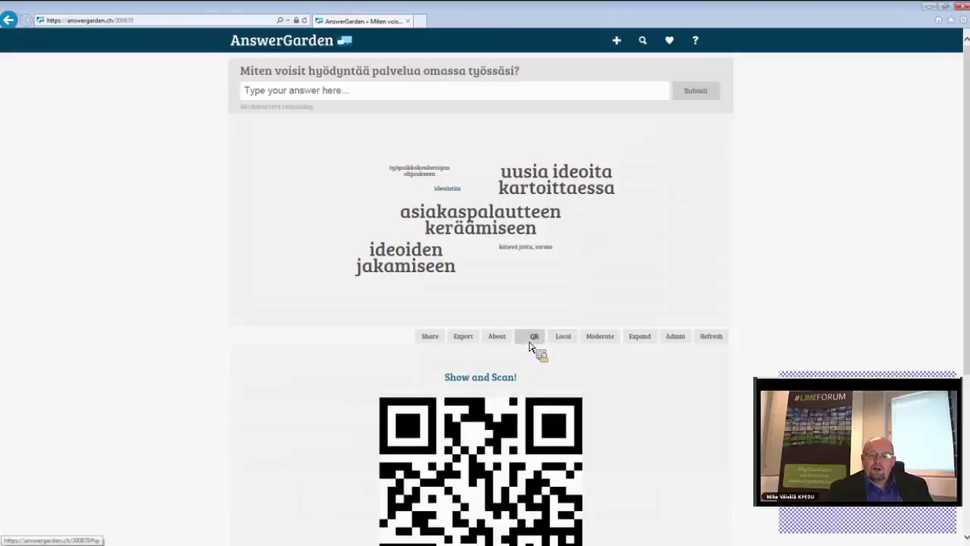
scroll(529, 345, down, 2)
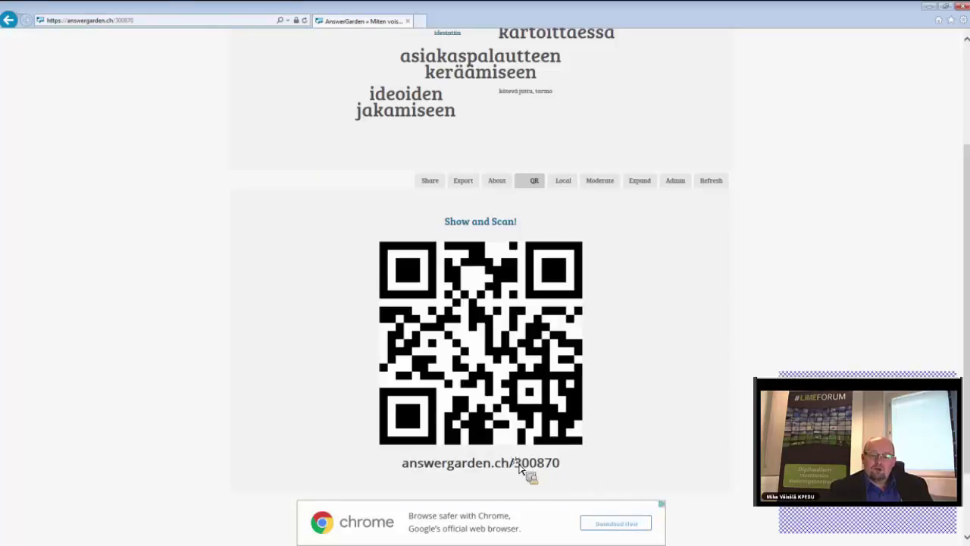
drag(519, 465, 572, 479)
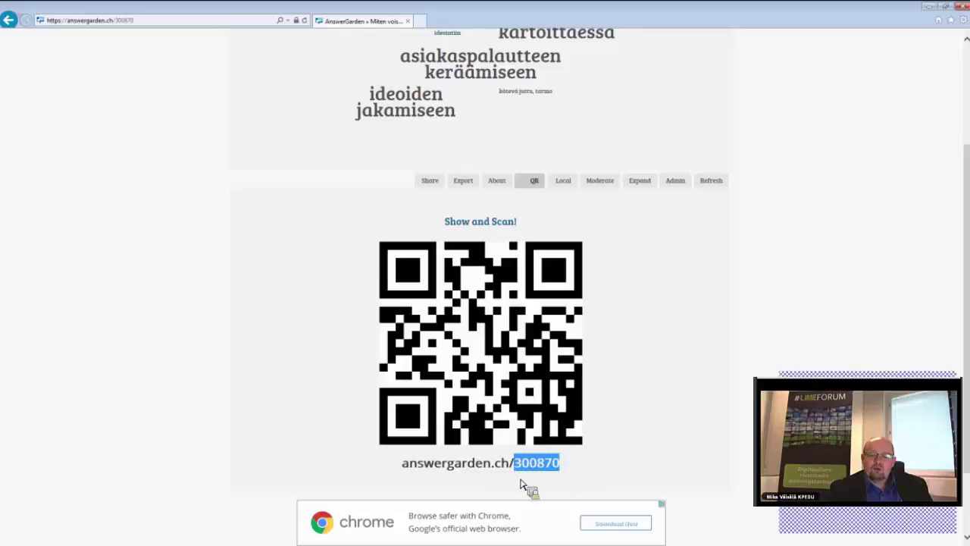